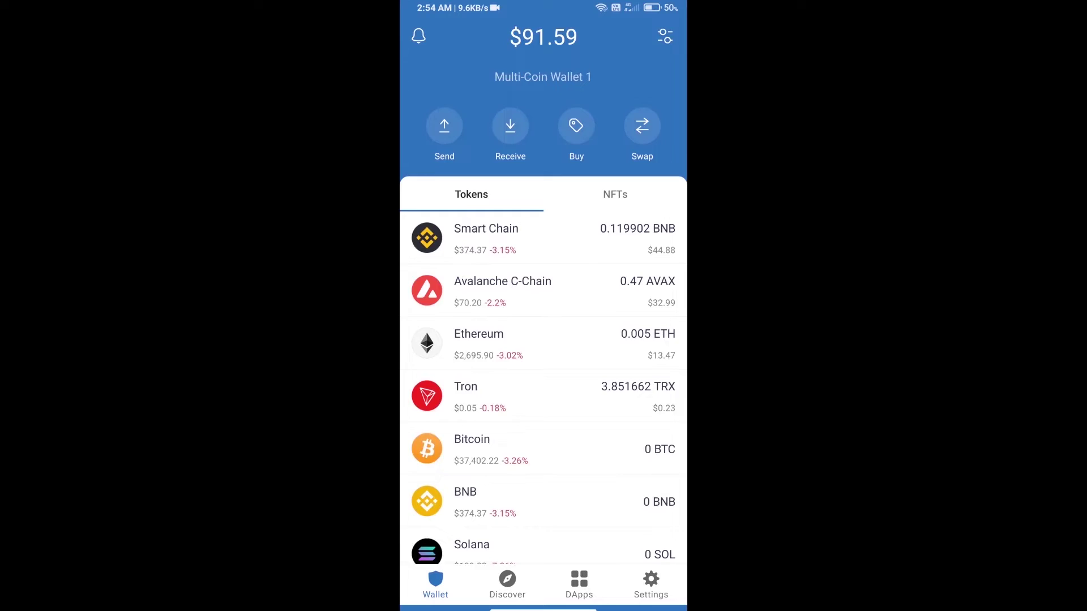
Check the 0.47 AVAX balance on Avalanche C-Chain, then return to the token list.
click(502, 291)
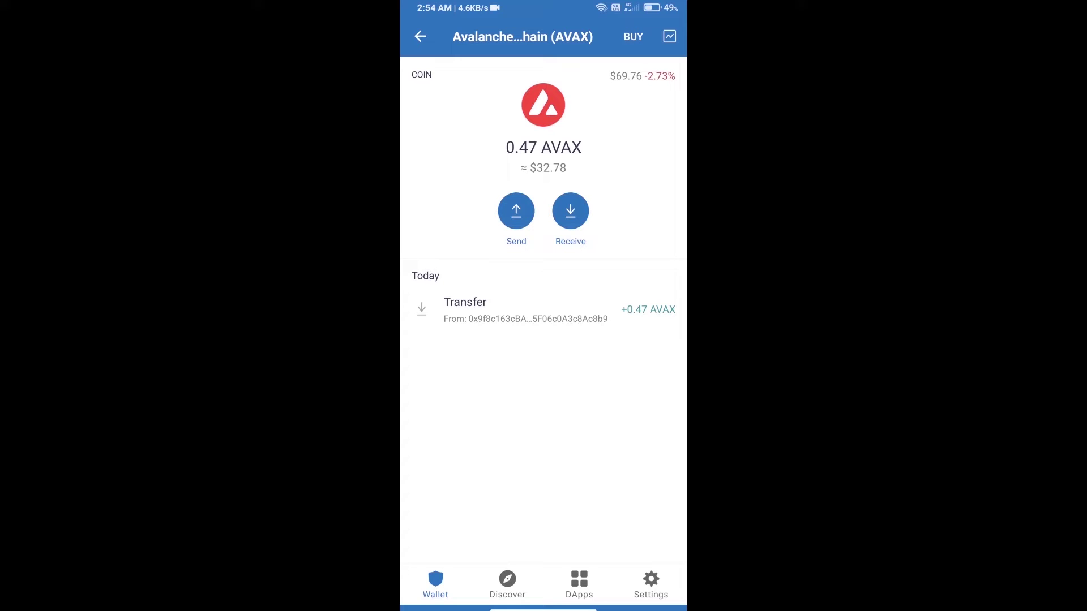
drag(686, 366, 671, 365)
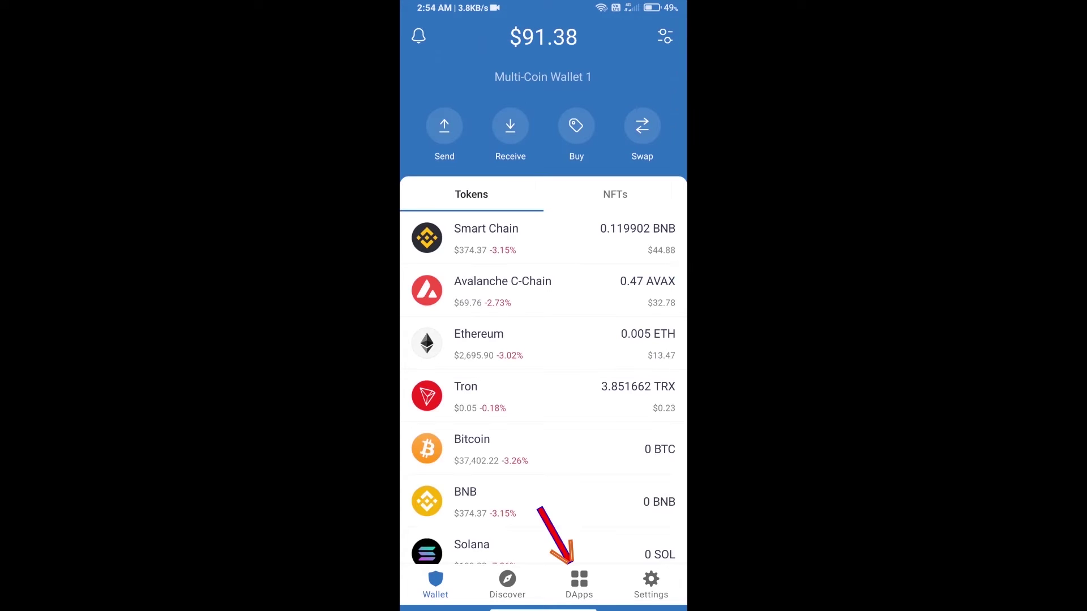
Connect the wallet to traderjoexyz.com in the DApp browser using the Avalanche C-Chain network.
click(579, 584)
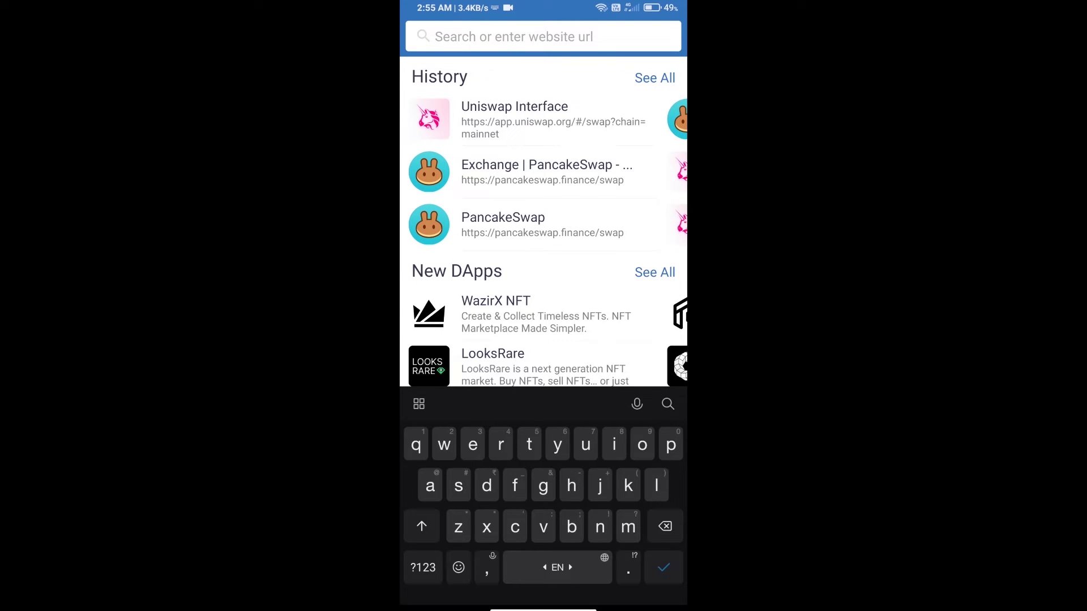
text(trad)
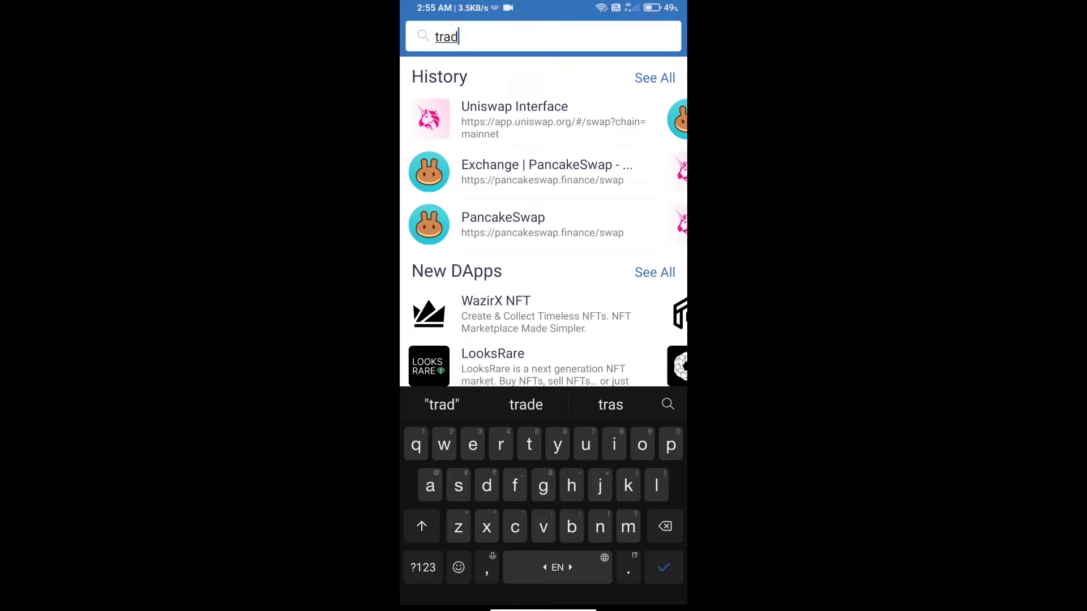
text(er)
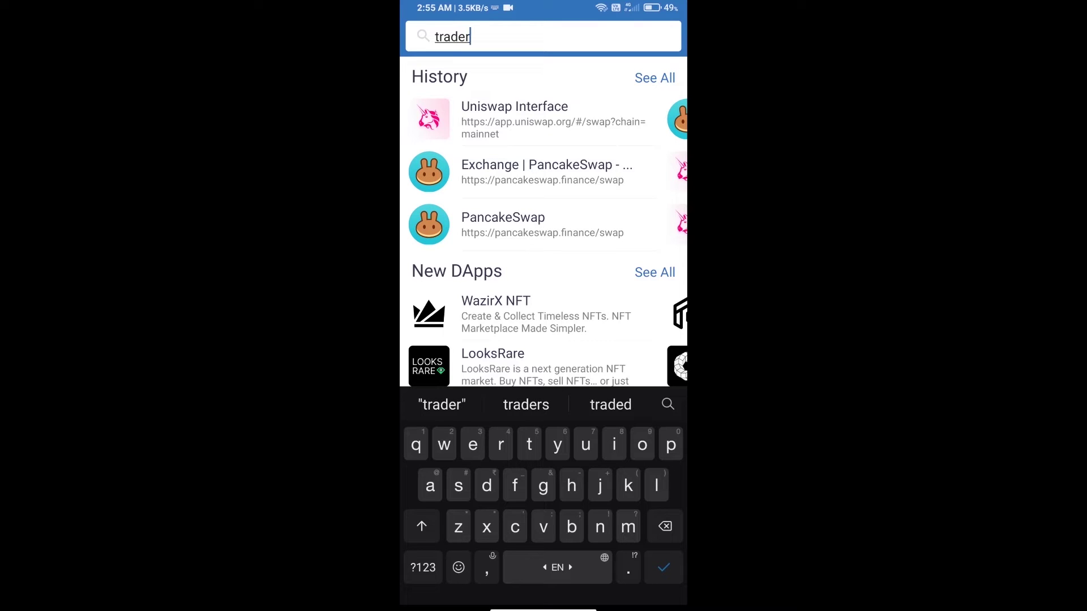
text(jo)
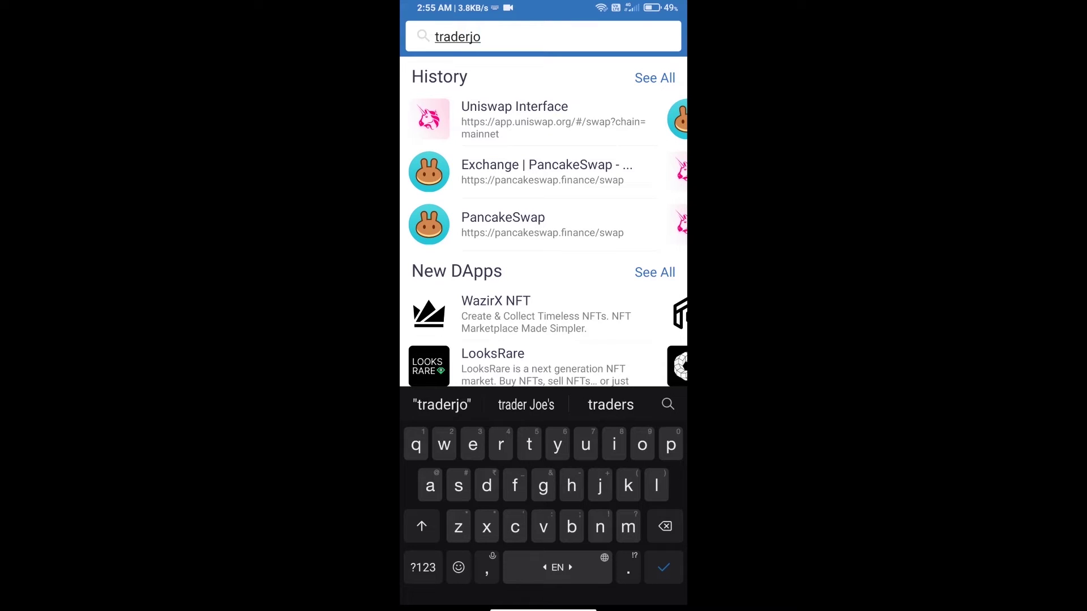
text(e)
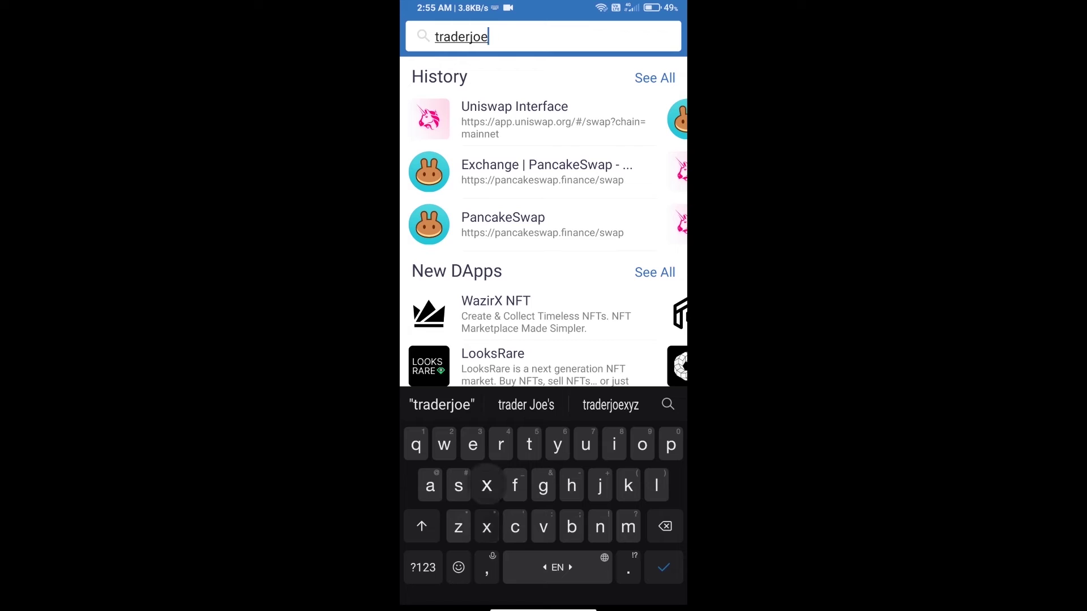
text(xy)
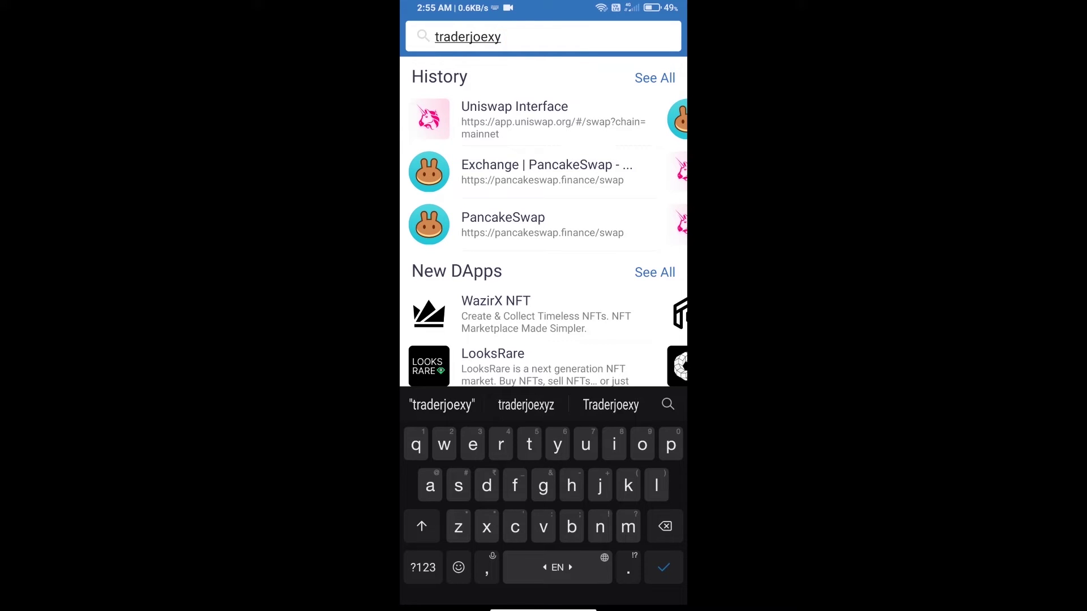
text(z.)
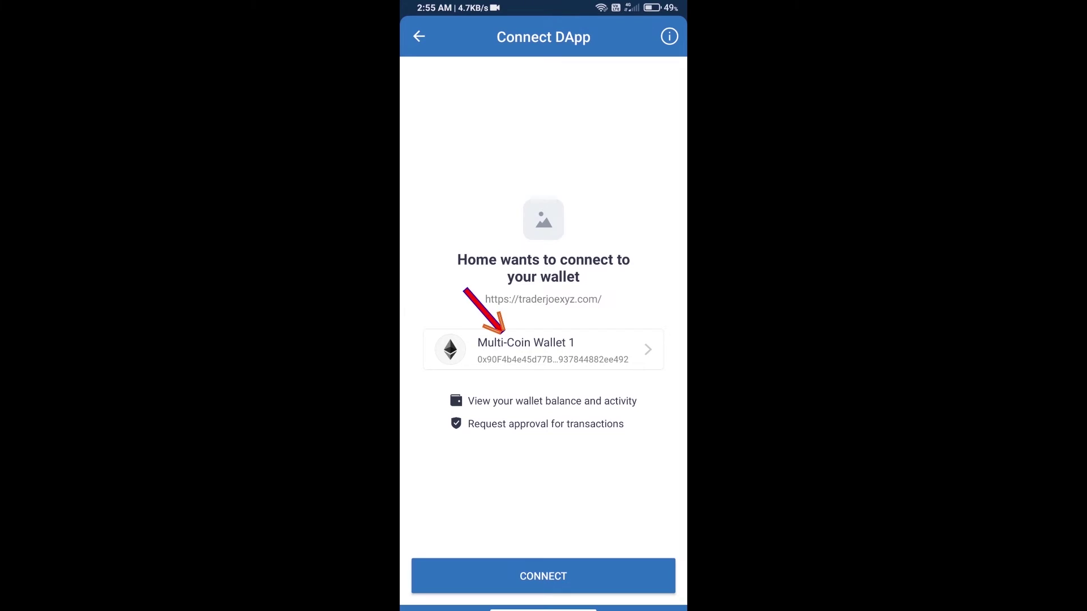
click(535, 350)
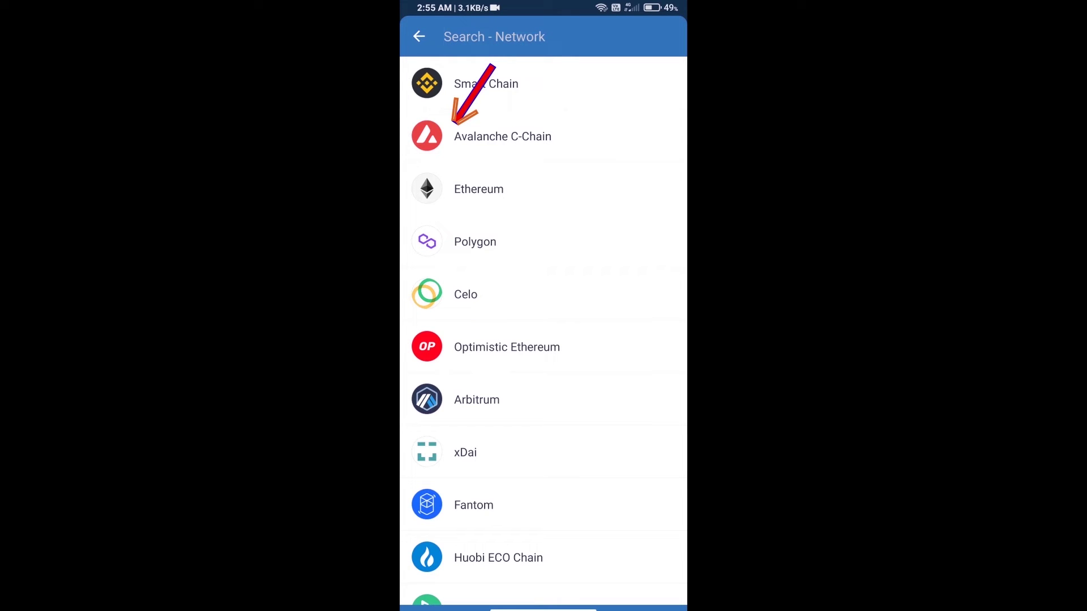
click(502, 136)
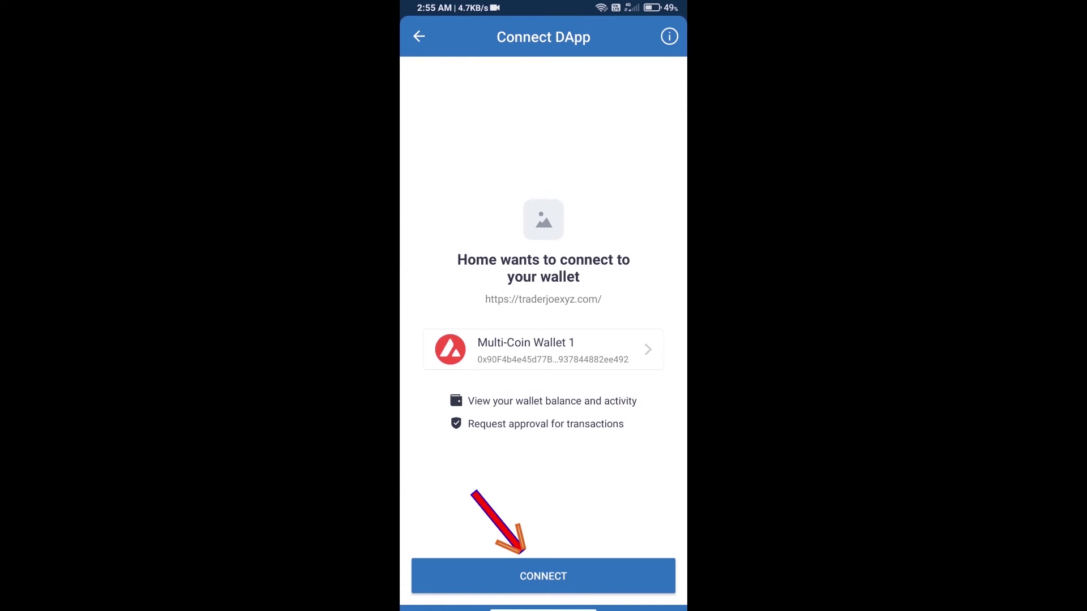
click(543, 576)
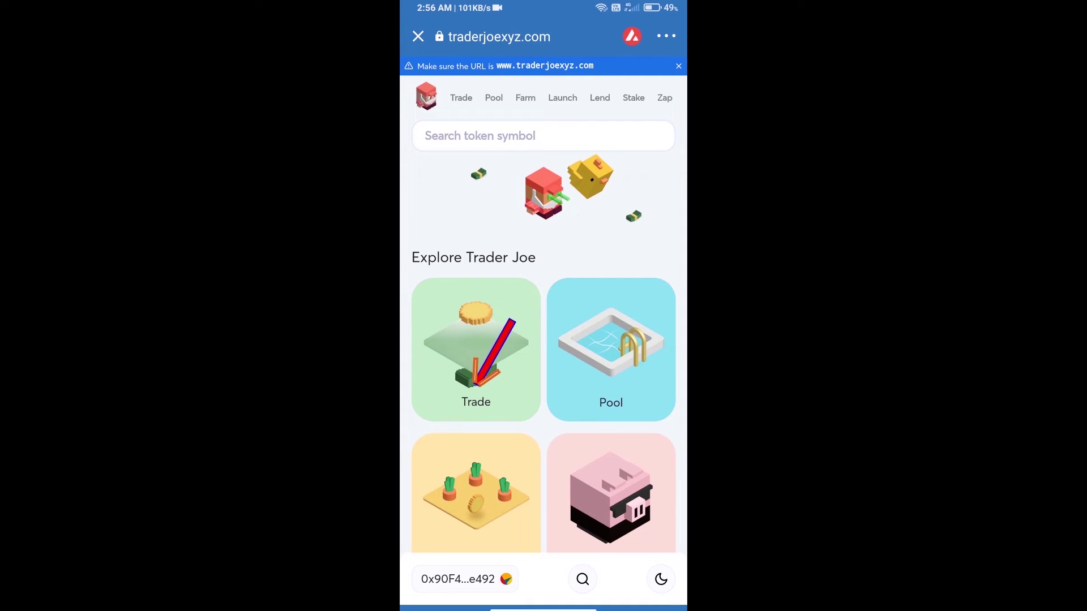
From Trader Joe's Trade page, copy Yield Yak's Avalanche contract address on CoinMarketCap.
click(475, 349)
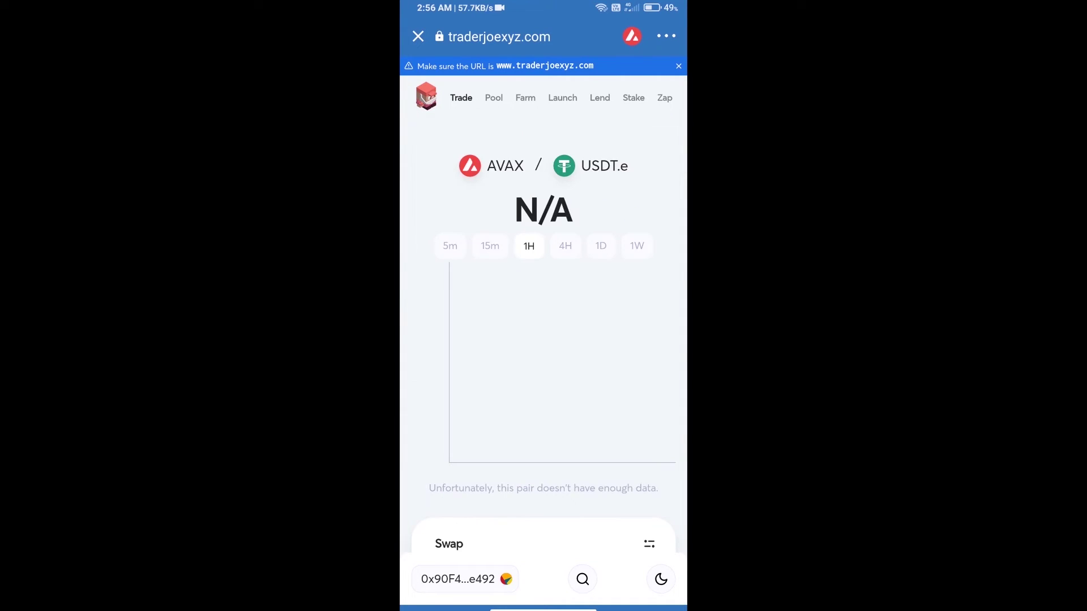
scroll(544, 340, down, 10)
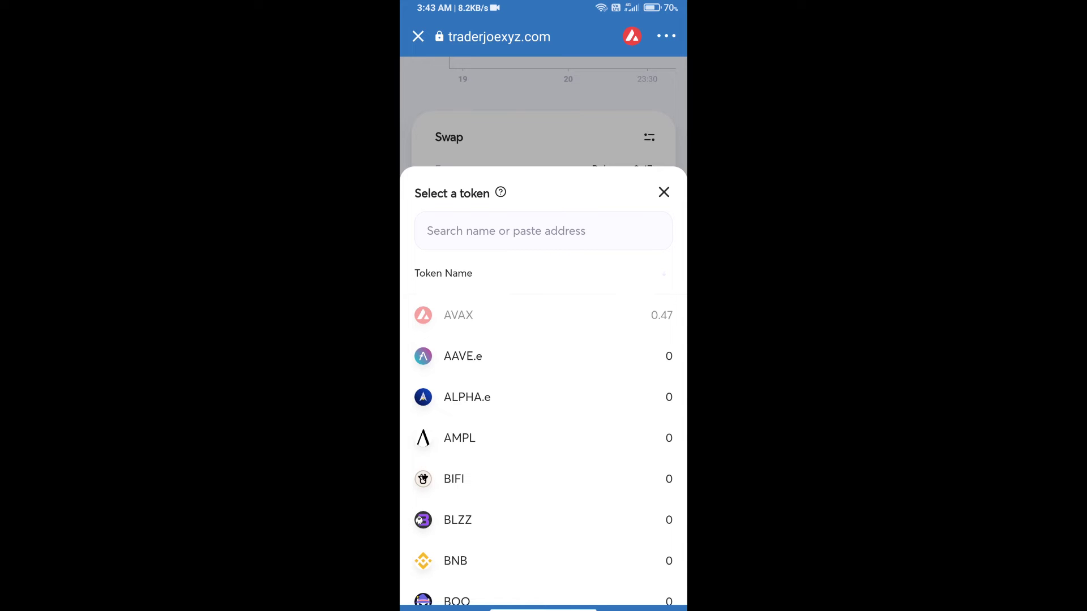
drag(544, 608, 544, 382)
click(606, 364)
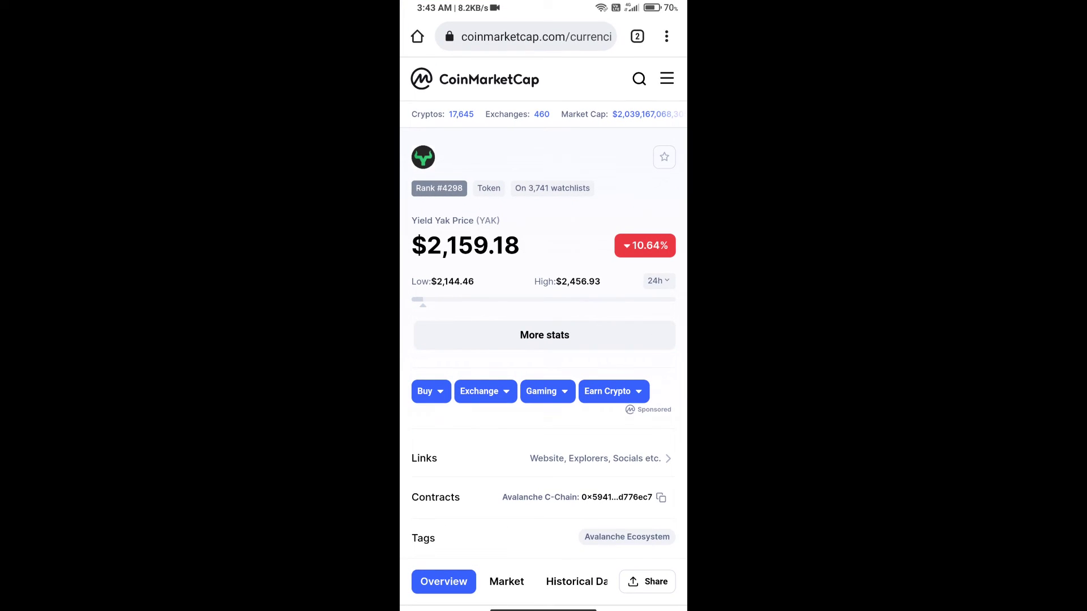
click(661, 496)
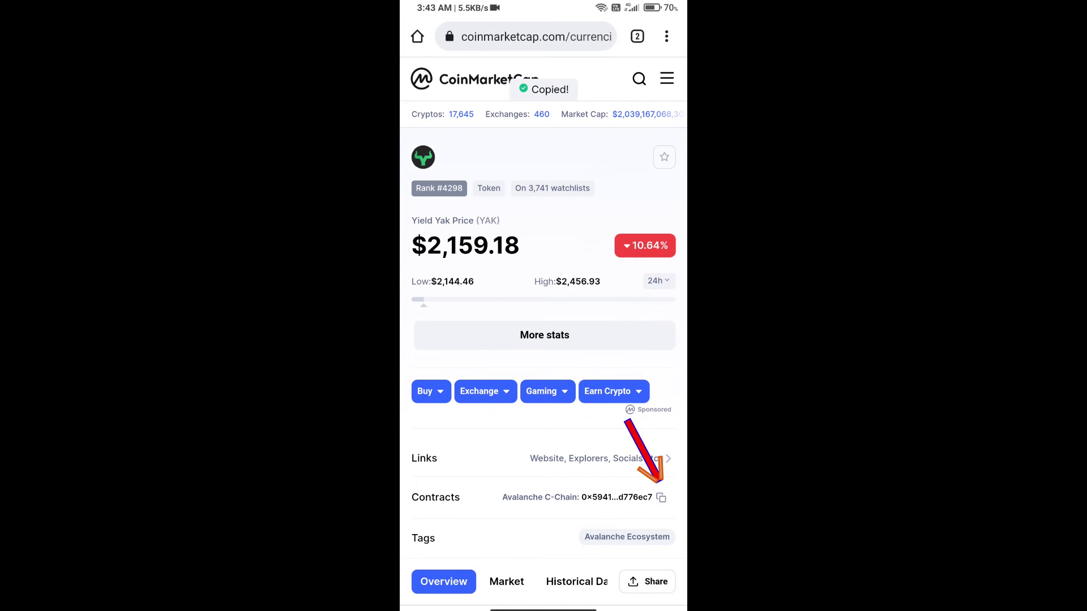
drag(544, 608, 543, 383)
Paste Yield Yak's contract address into the token search and pick YAK.
click(611, 356)
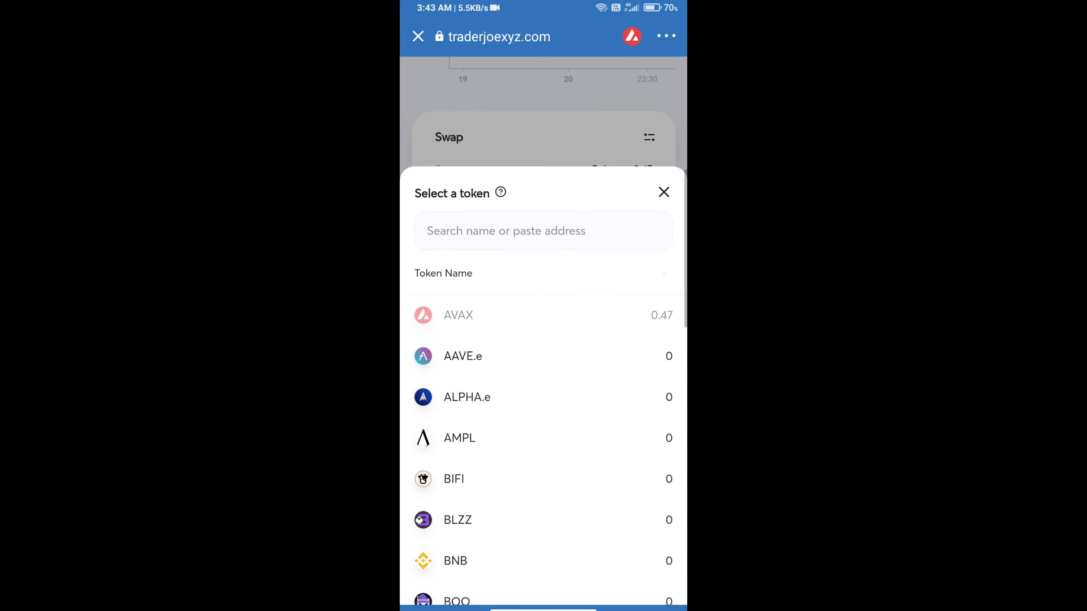
click(427, 231)
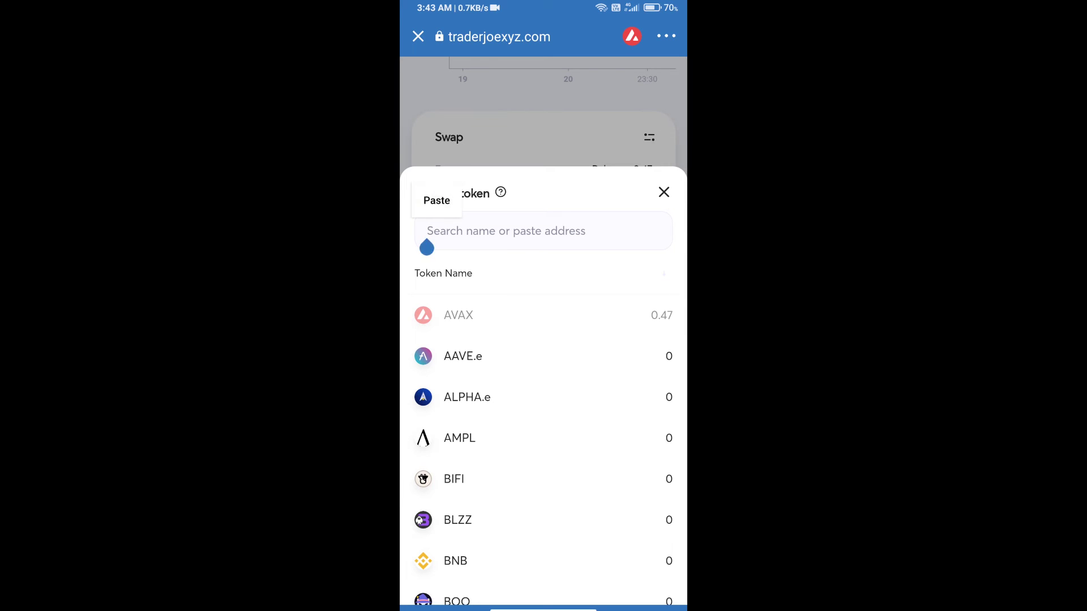
click(437, 198)
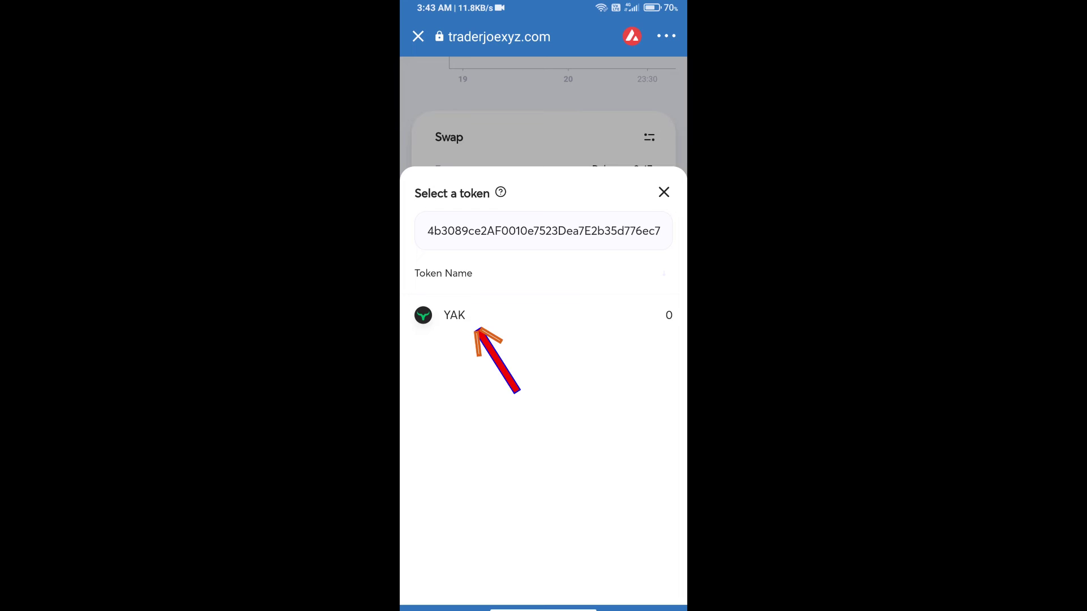
click(454, 315)
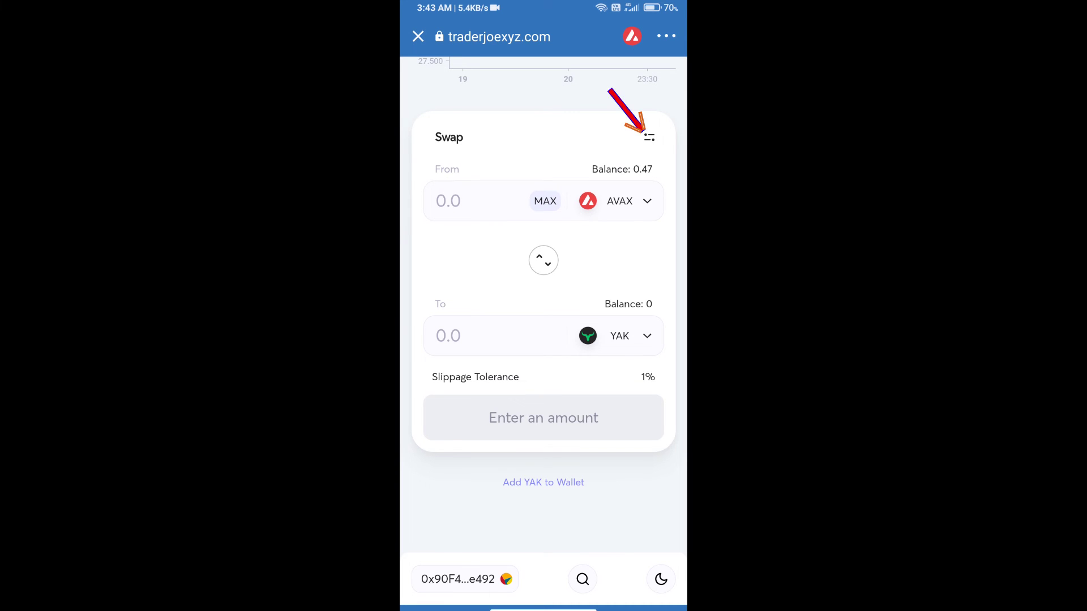
Set the swap slippage tolerance to 5%.
click(649, 137)
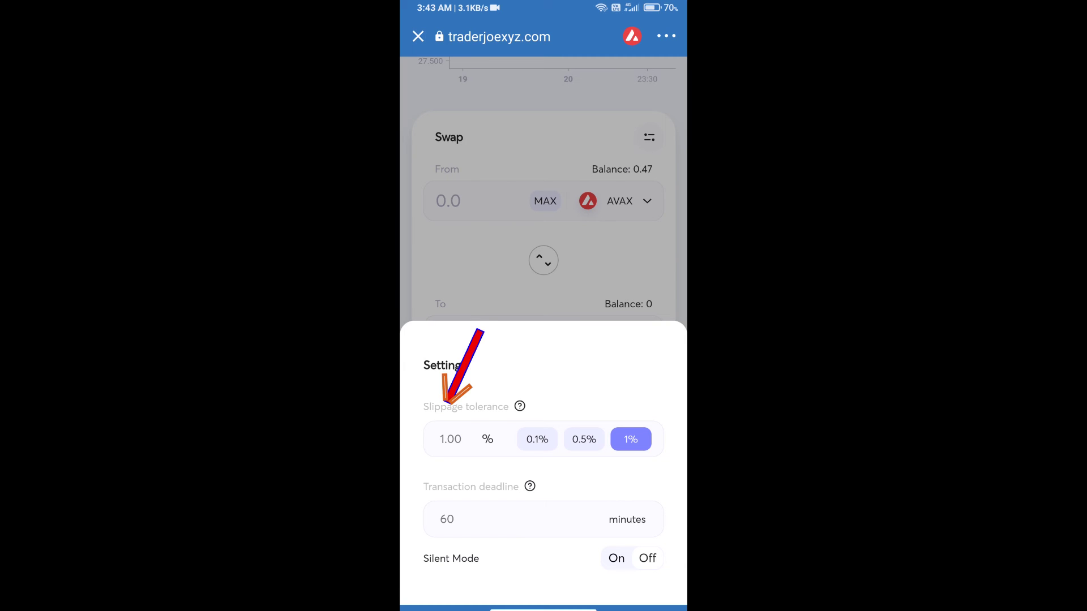
click(451, 439)
click(423, 566)
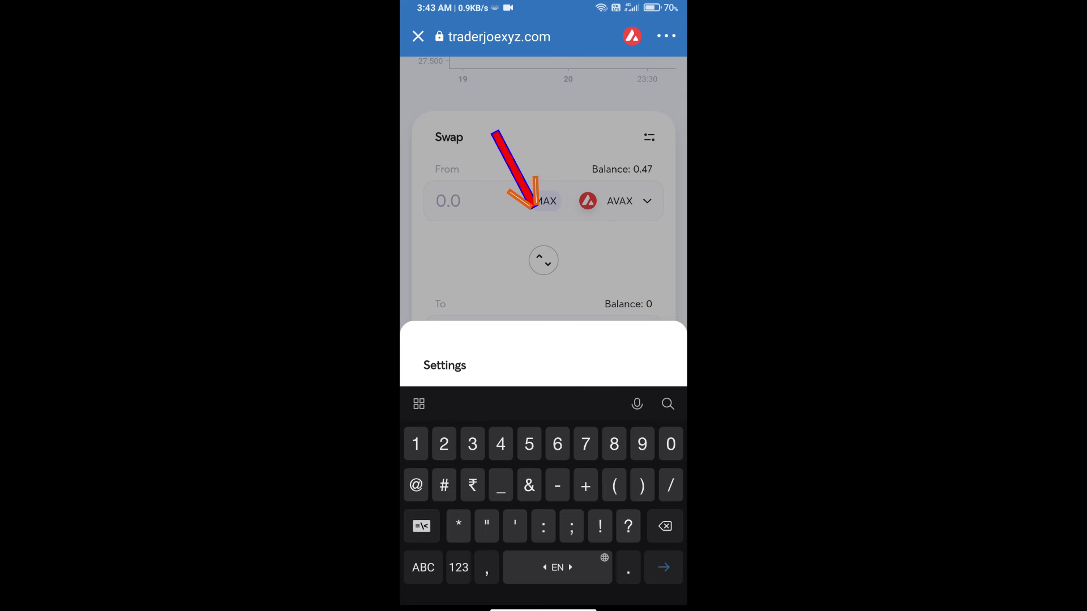
key(Escape)
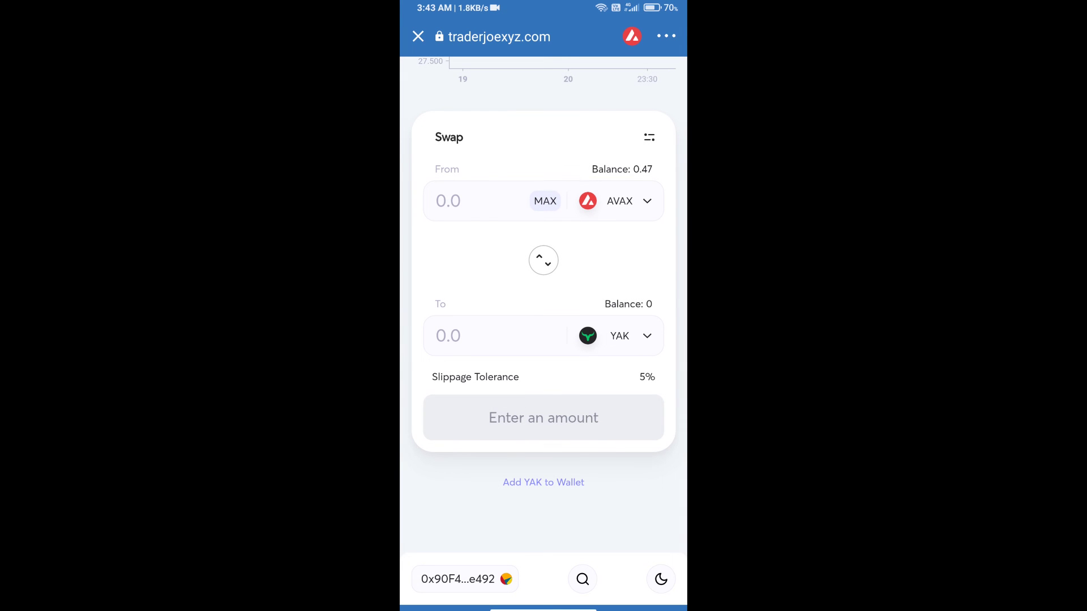
Enter 0.00000005 as the YAK amount to receive and bring up the swap confirmation.
click(459, 336)
text(0.00)
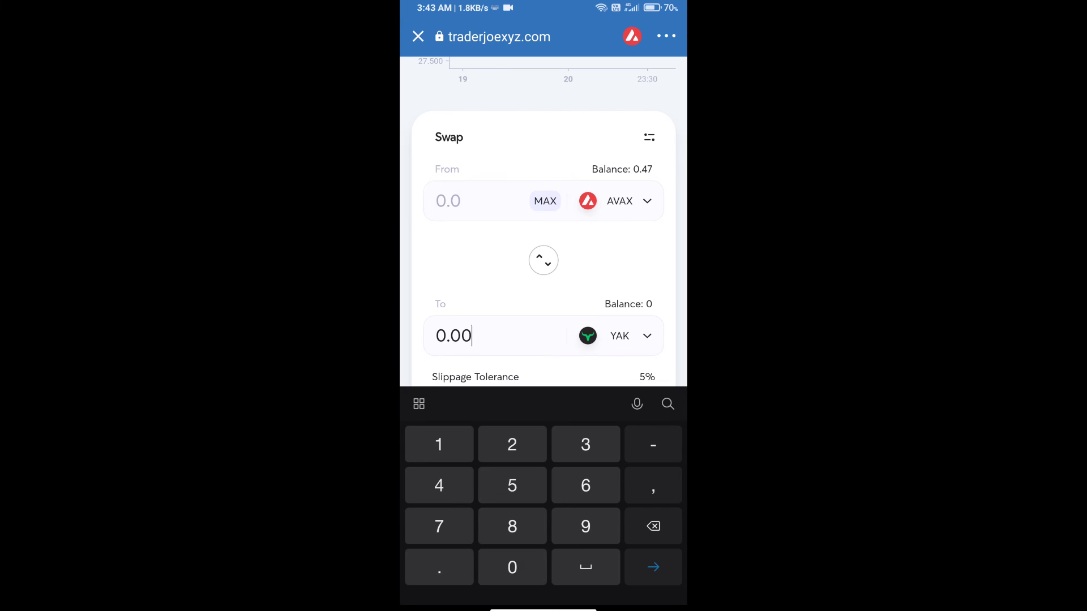
text(000005)
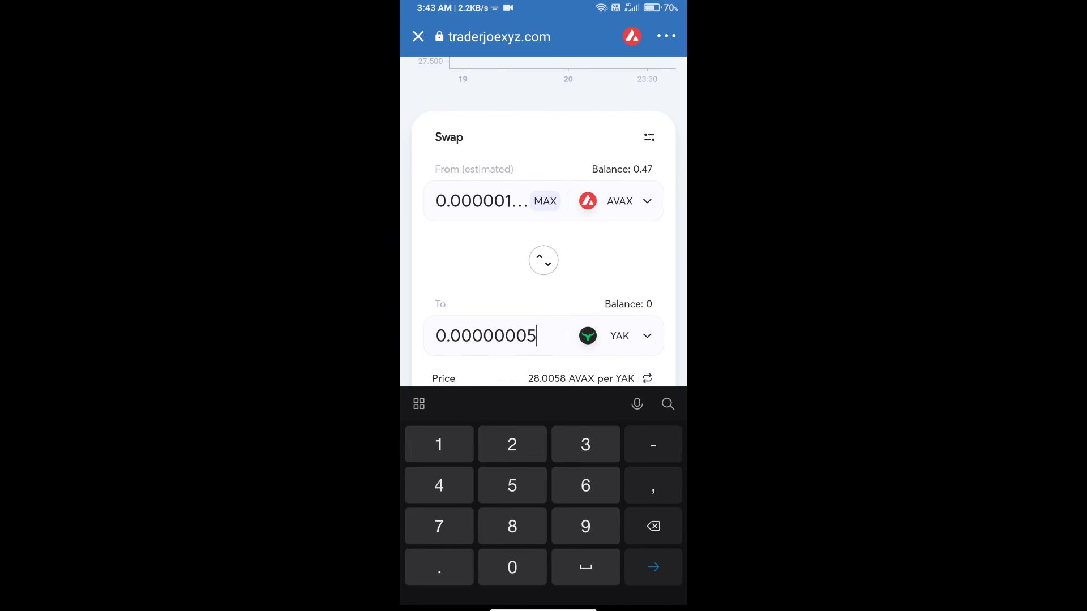
key(Escape)
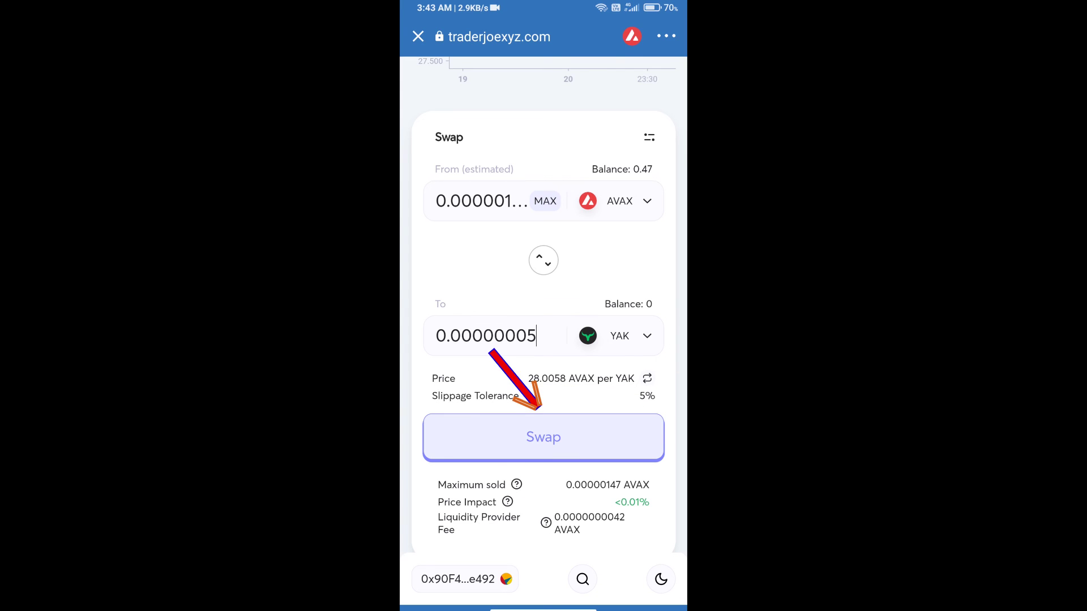
click(543, 437)
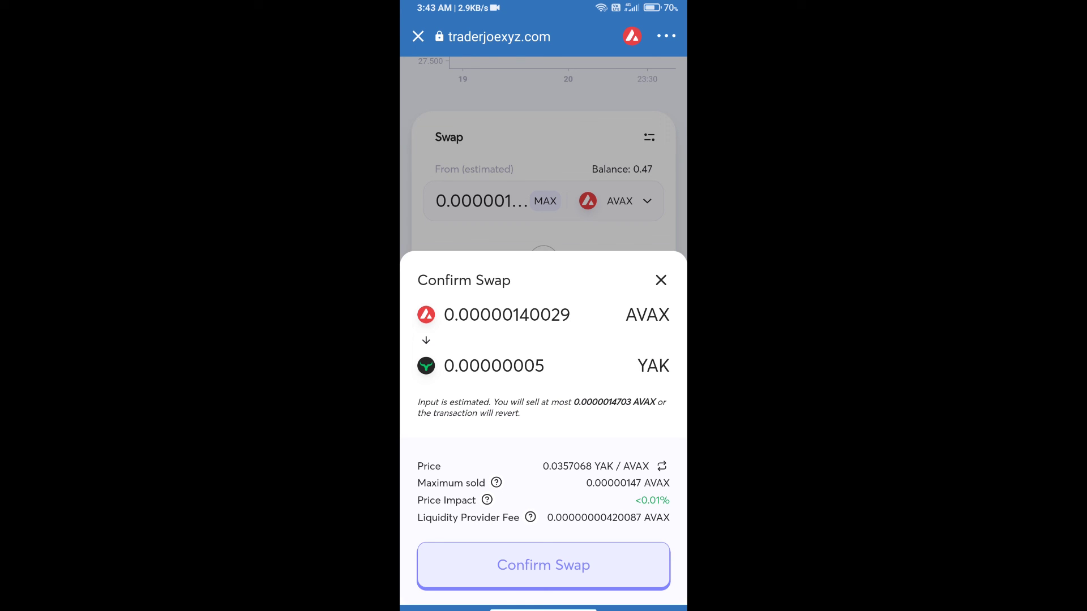